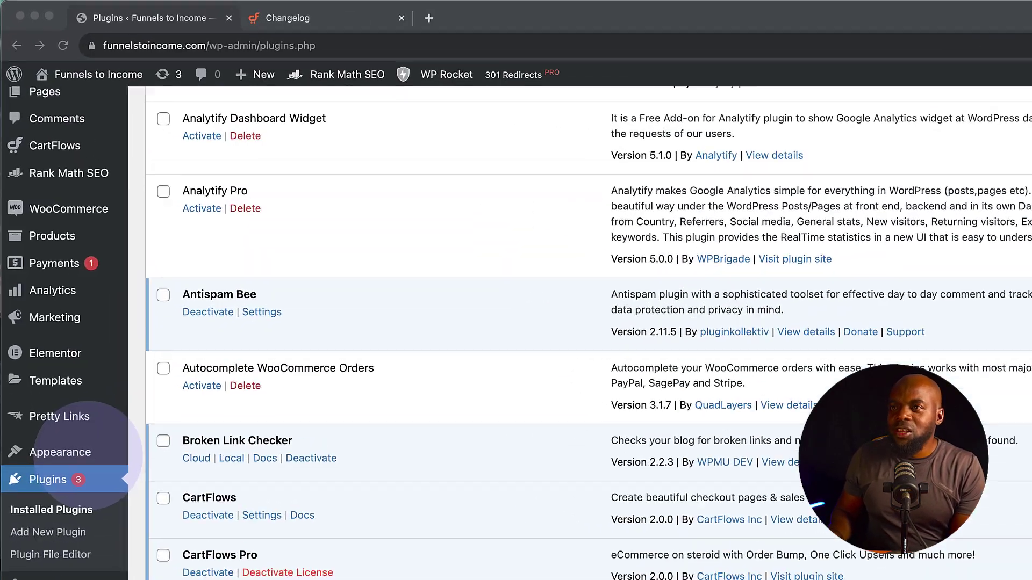
Scroll back to the top of the Installed Plugins list.
scroll(69, 337, "up", 5)
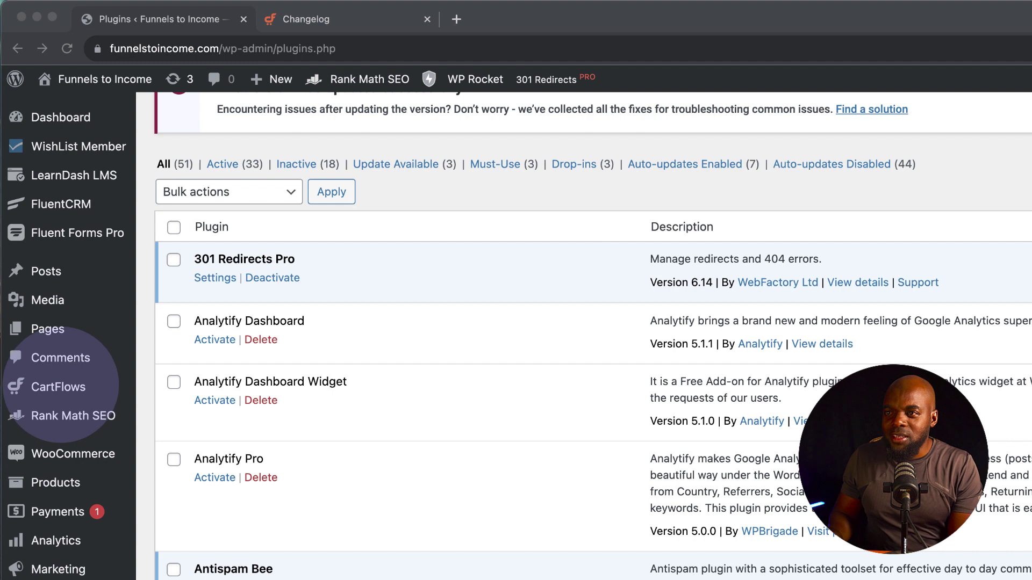
Open the CartFlows Dashboard and review its $19.00 revenue, 1 order, 18 views, chart and recent orders.
mouse_move(86, 388)
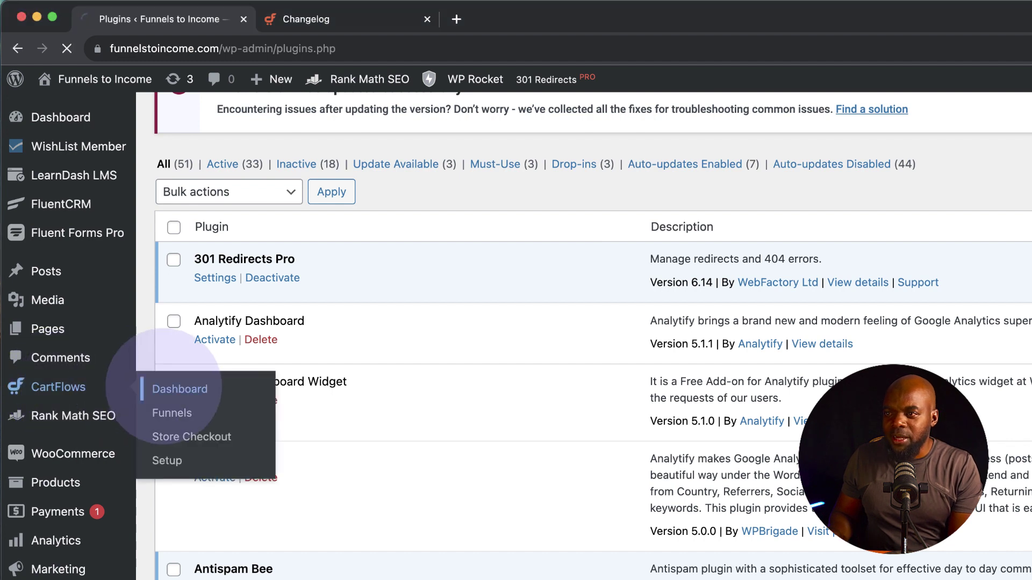
left_click(170, 389)
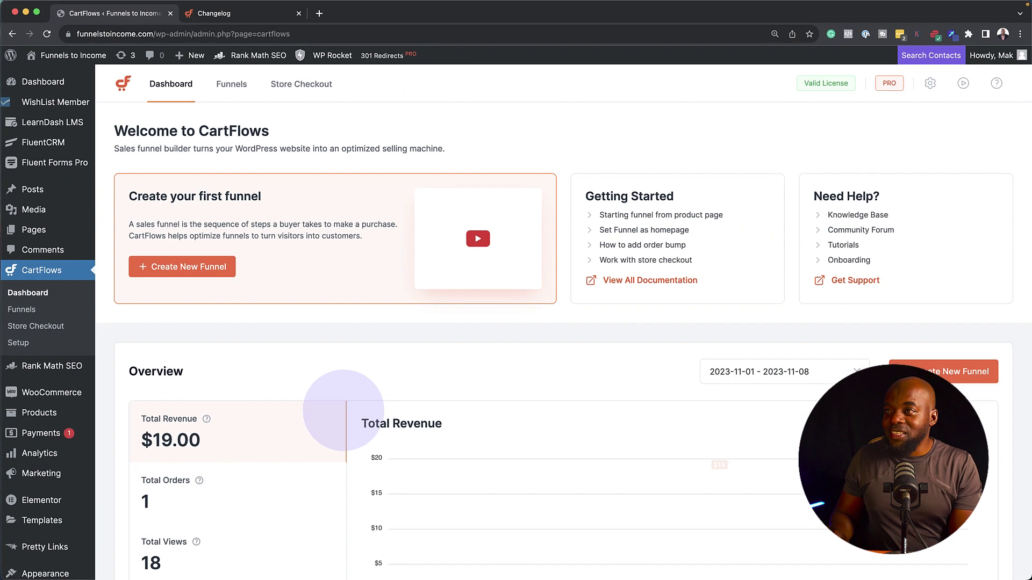
scroll(343, 410, "down", 2)
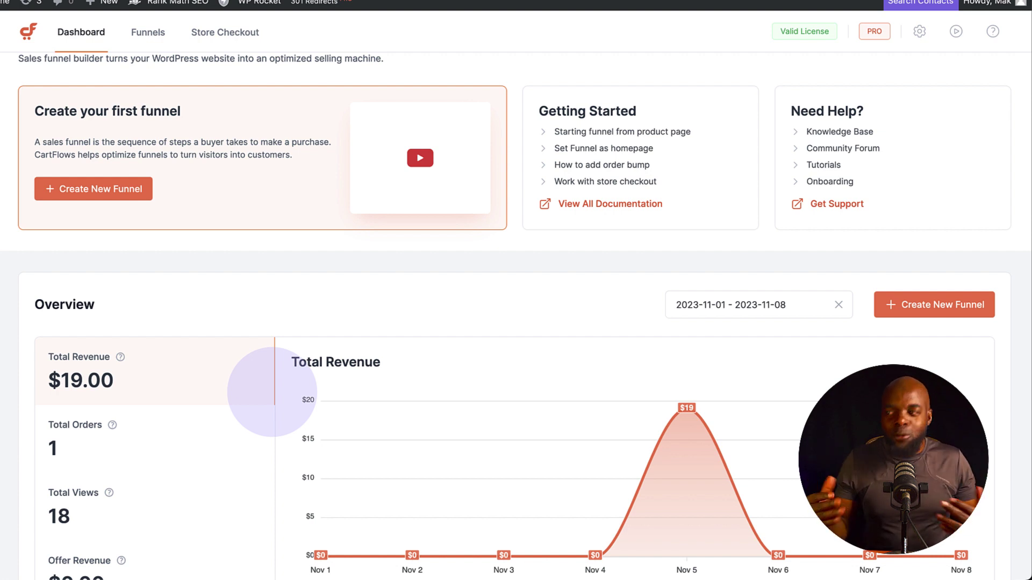
scroll(279, 387, "down", 2)
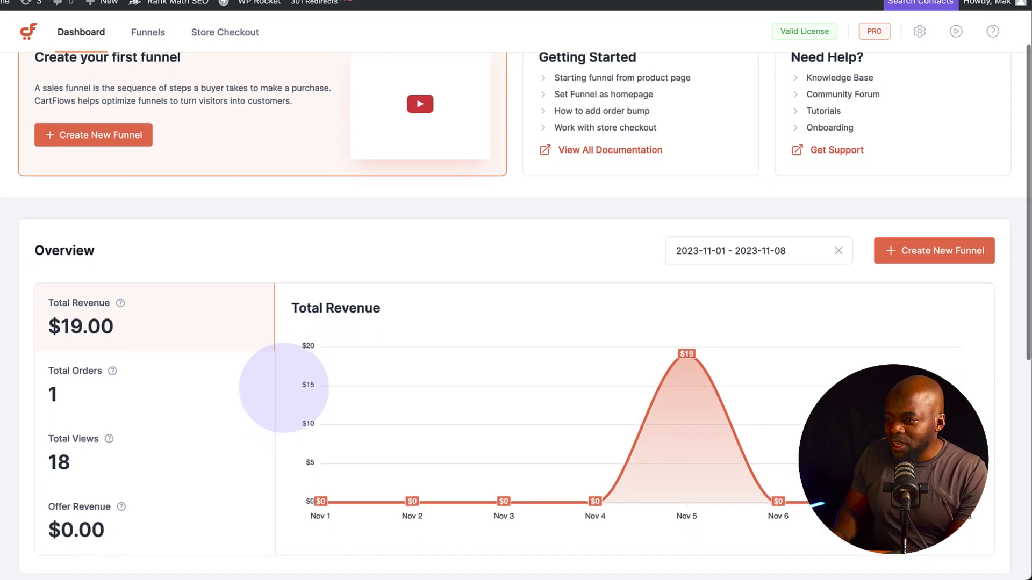
scroll(284, 388, "down", 1)
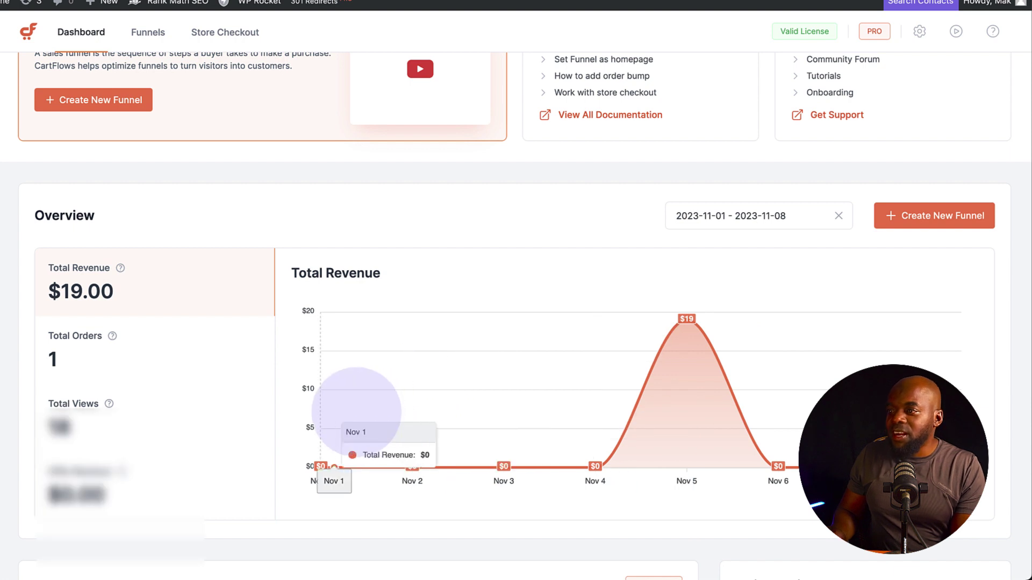
scroll(356, 412, "down", 5)
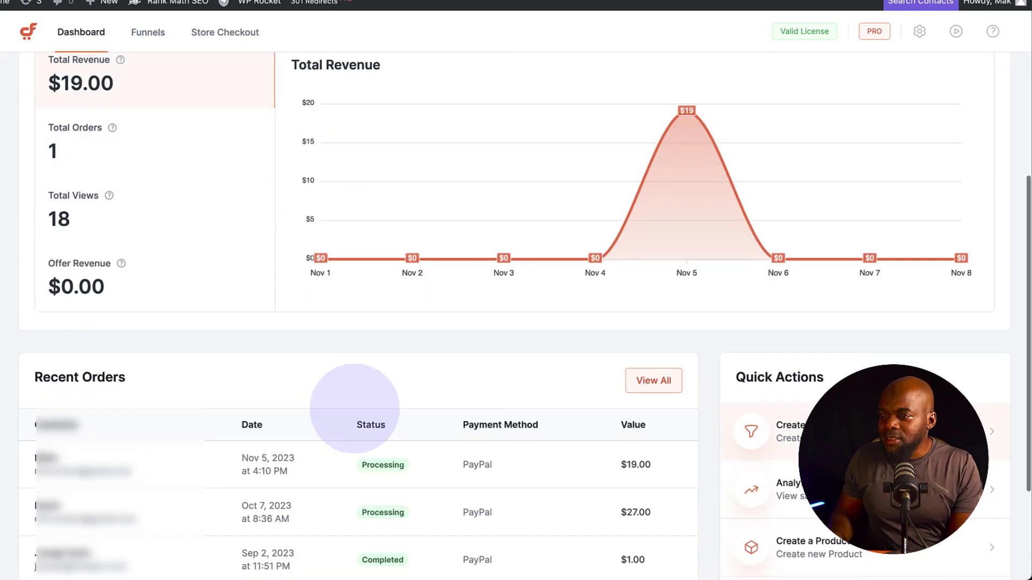
scroll(354, 409, "up", 3)
scroll(354, 408, "up", 5)
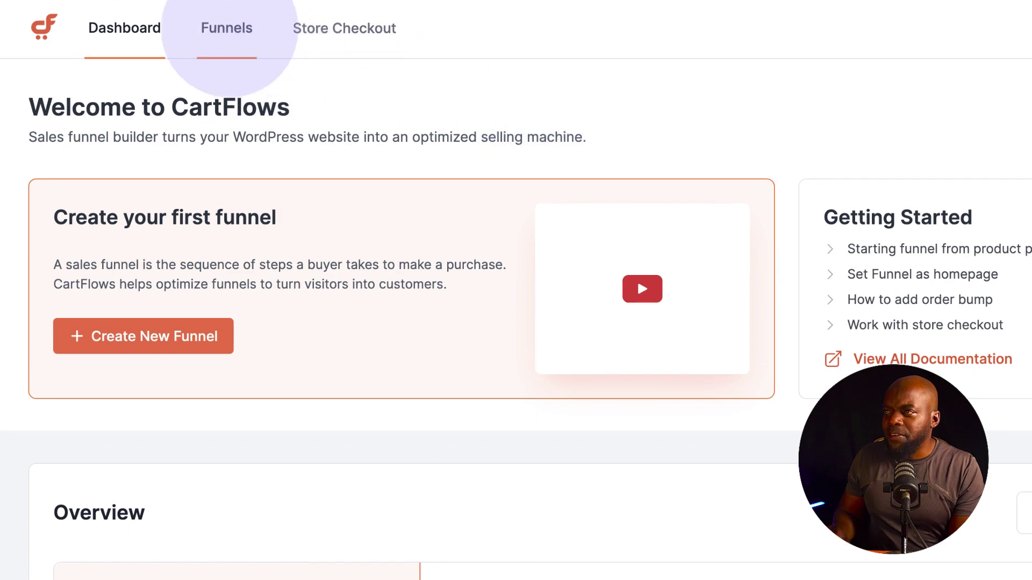
Browse the 8-funnel list, view Store Checkout's steps, then return to the Funnels list.
left_click(228, 28)
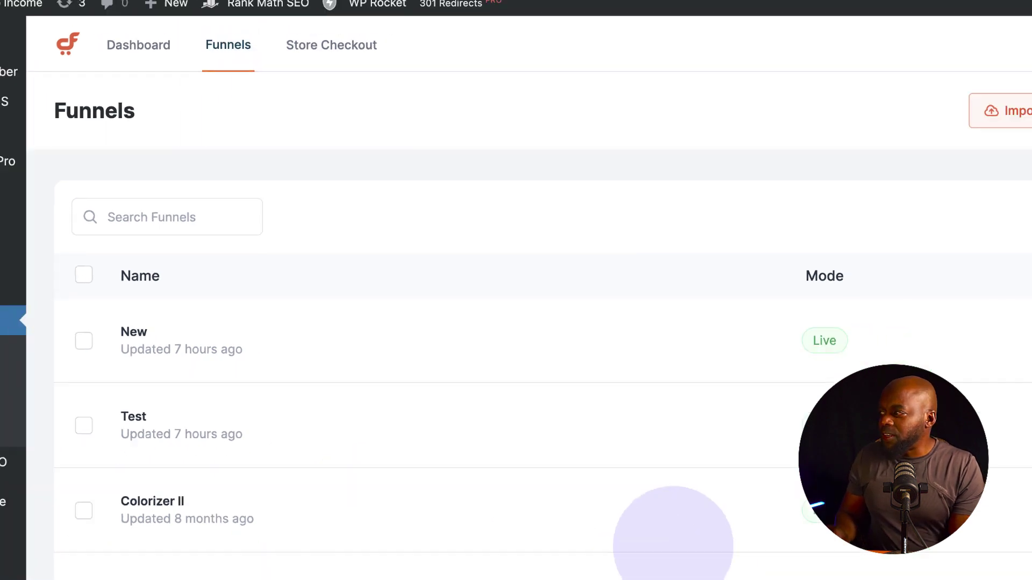
scroll(811, 411, "down", 2)
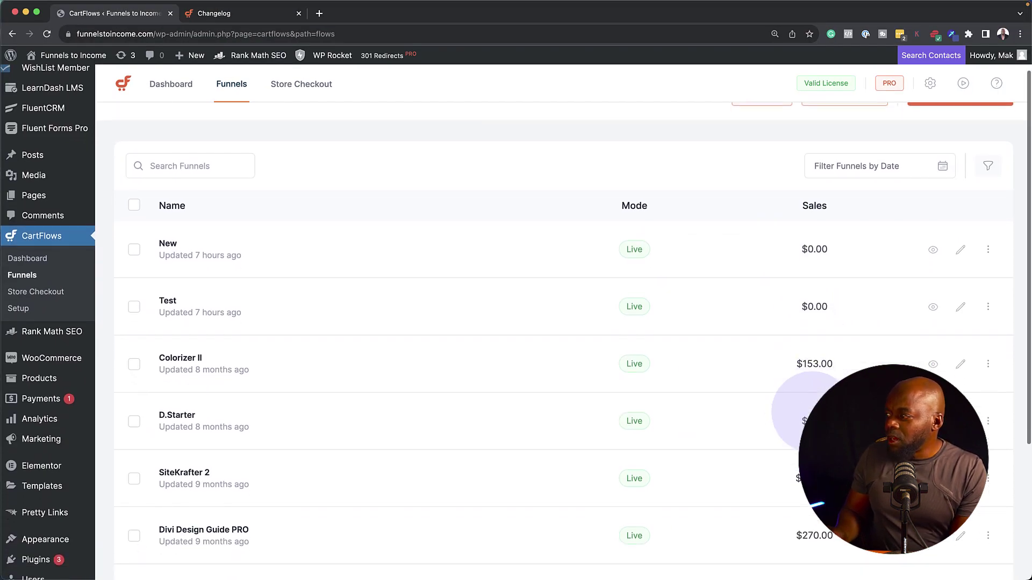
scroll(811, 411, "down", 4)
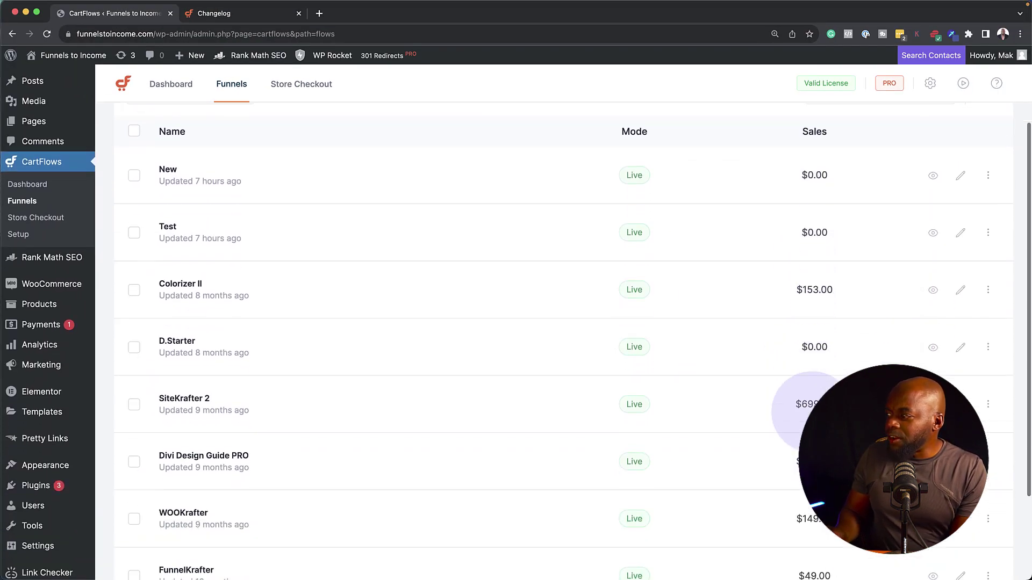
scroll(812, 411, "up", 5)
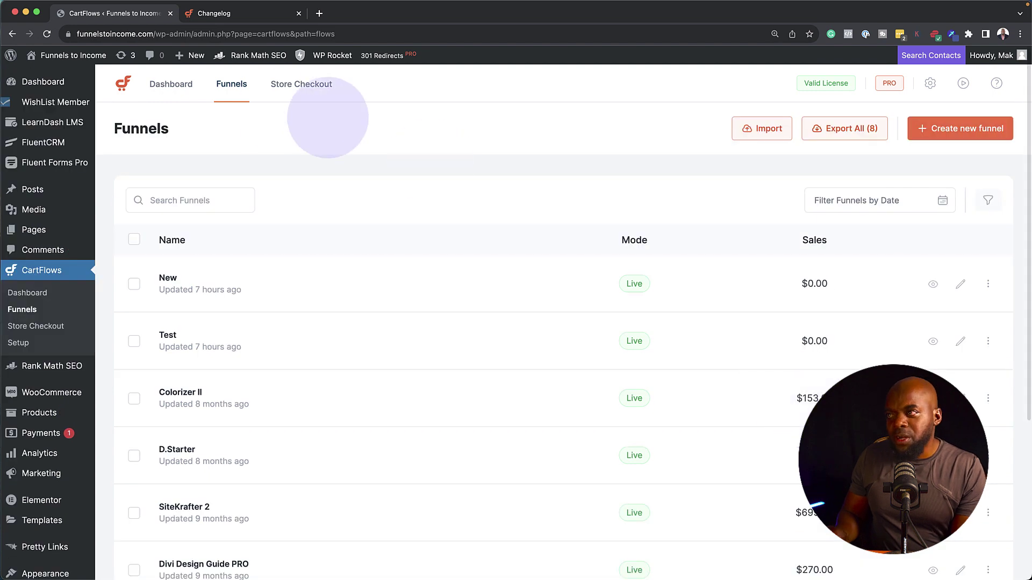
left_click(280, 83)
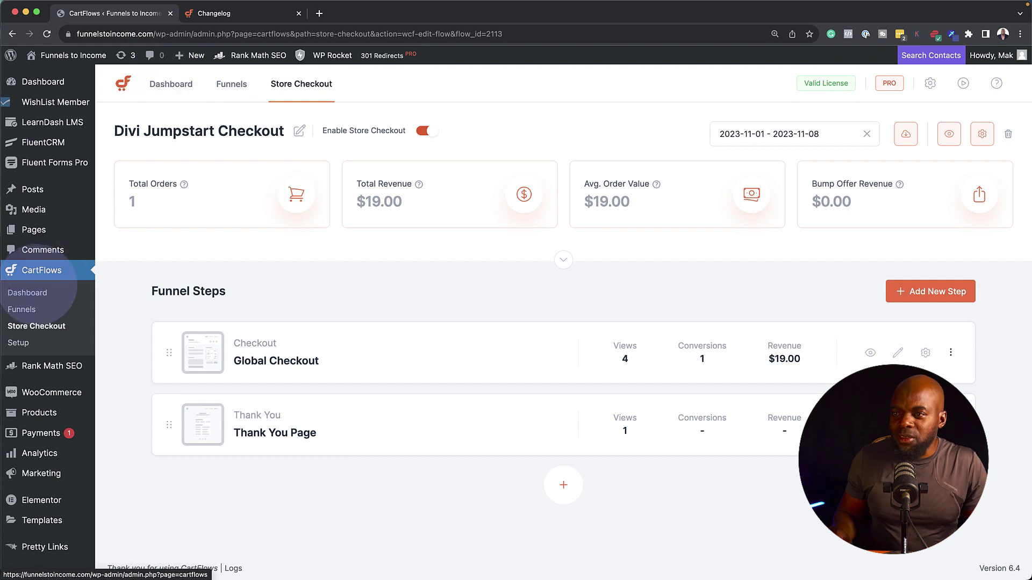
left_click(23, 309)
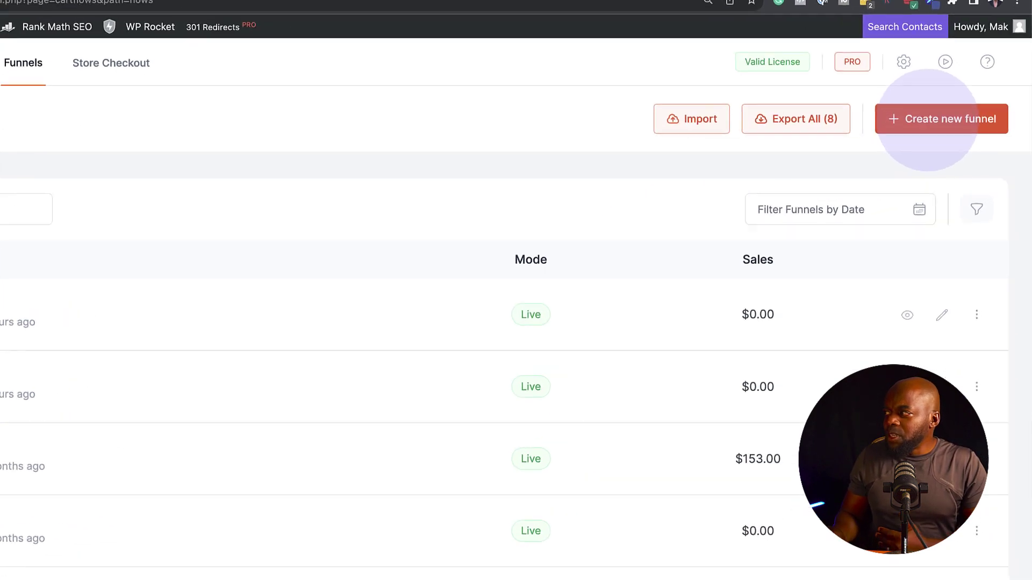
Create a new funnel from scratch named 'test funnel'.
left_click(919, 116)
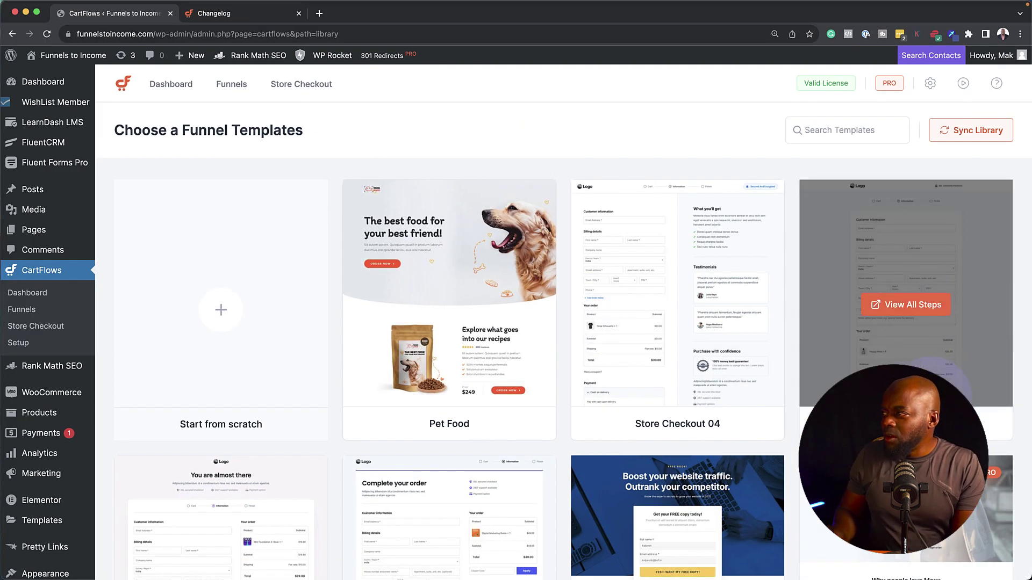
scroll(938, 306, "down", 3)
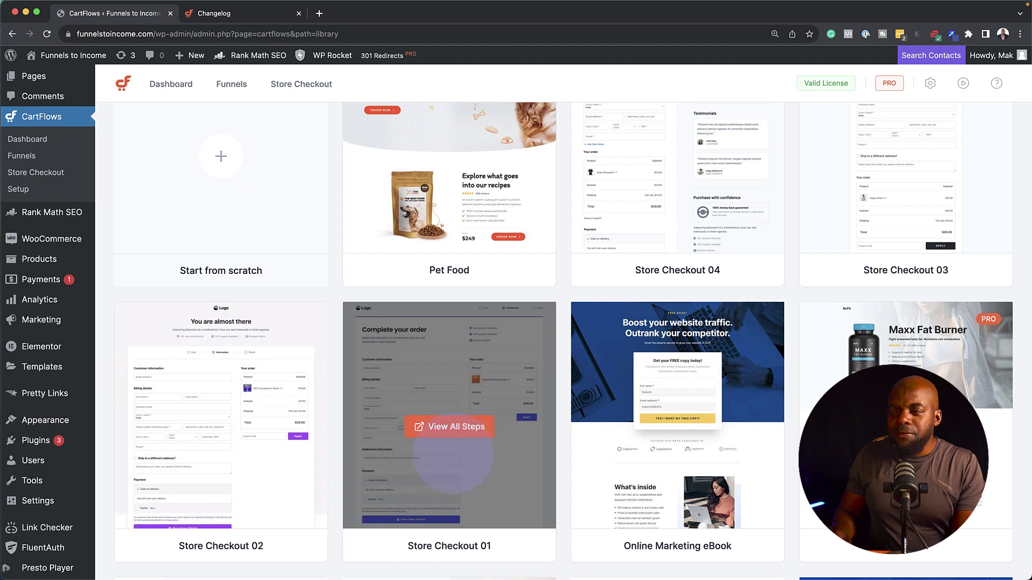
scroll(480, 453, "up", 2)
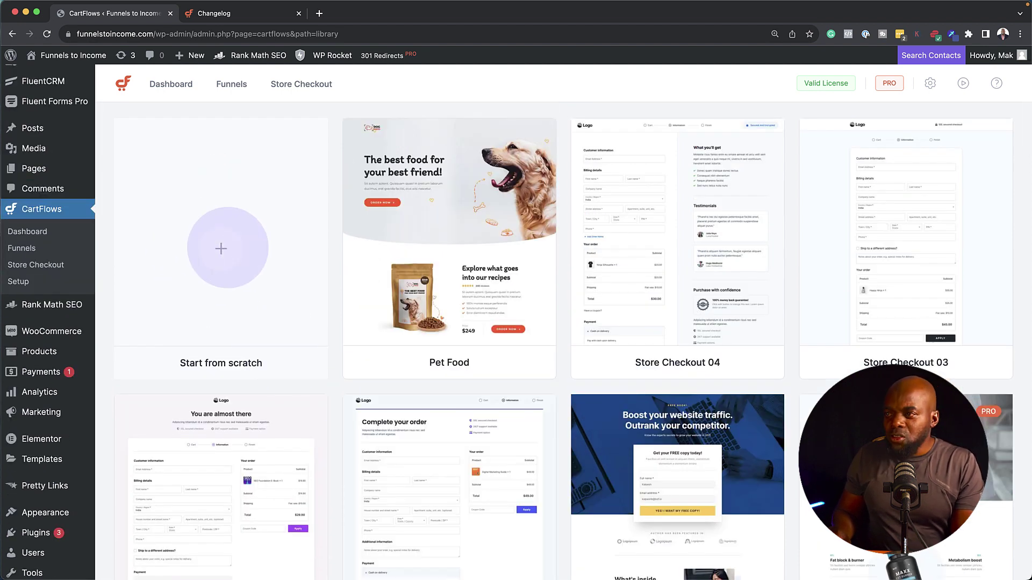
left_click(220, 248)
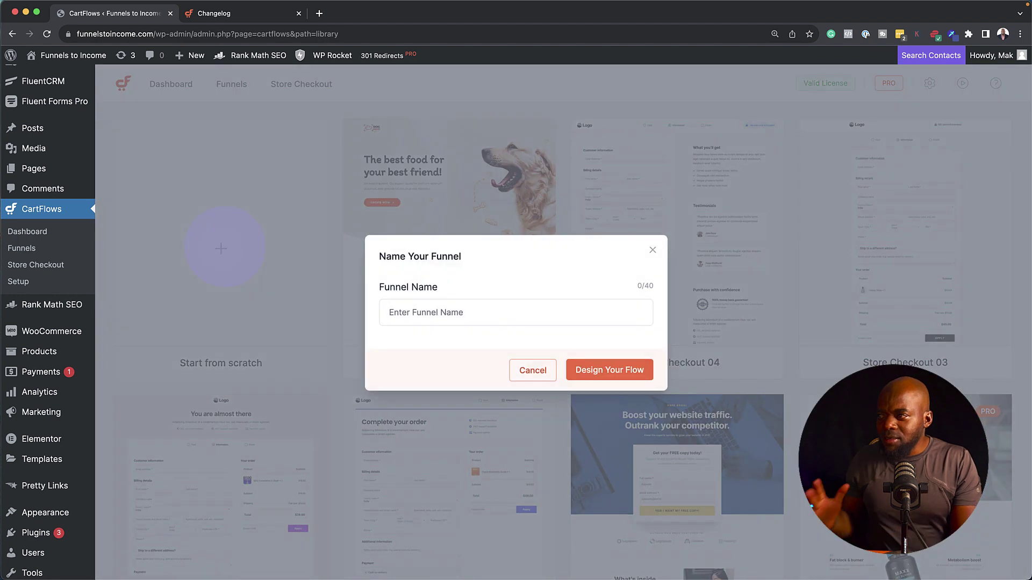
left_click(383, 317)
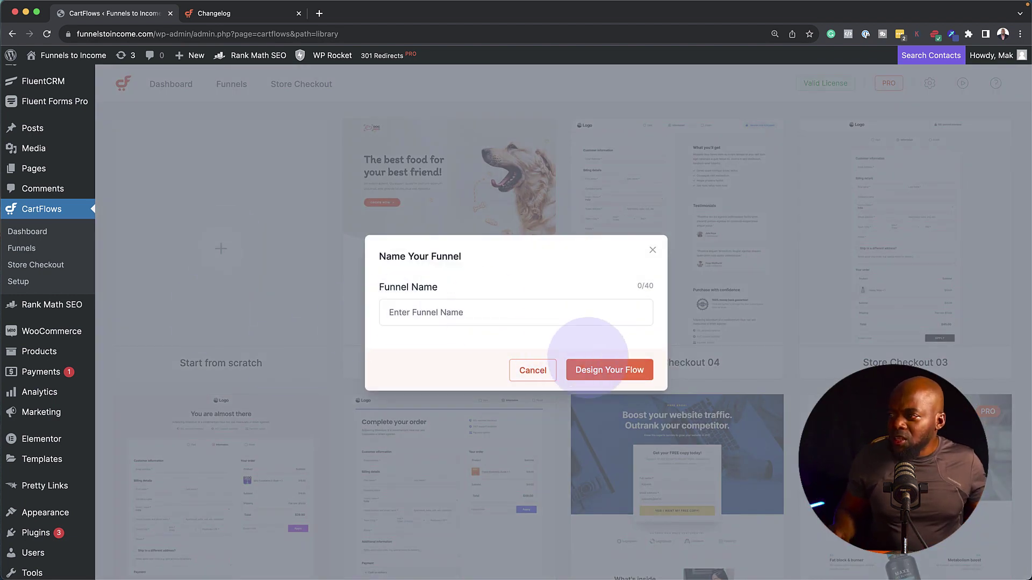
type("test funnel")
left_click(602, 370)
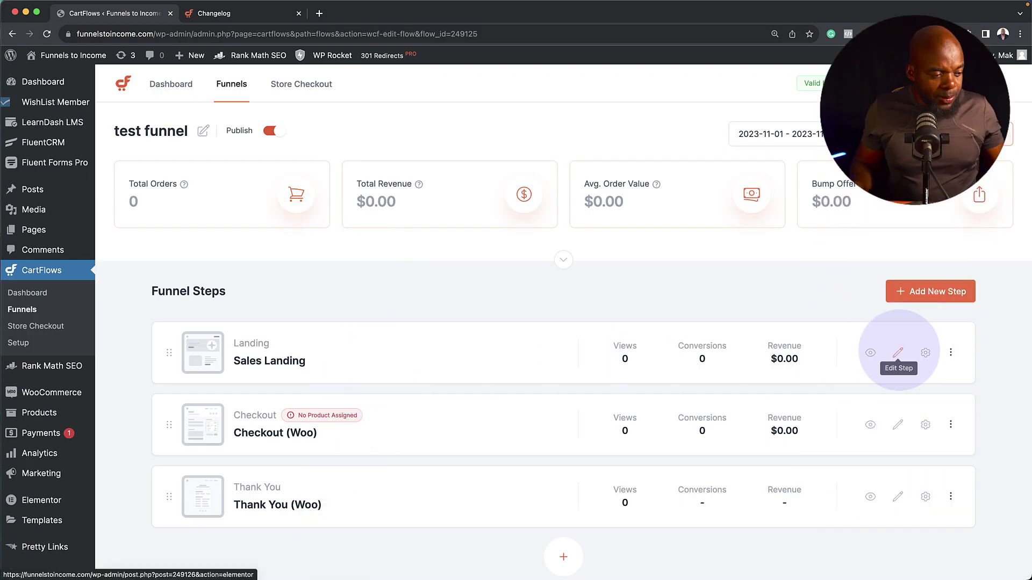
Inspect the Sales Landing step's editor, settings panel and options menu, leaving everything unchanged.
left_click(897, 352)
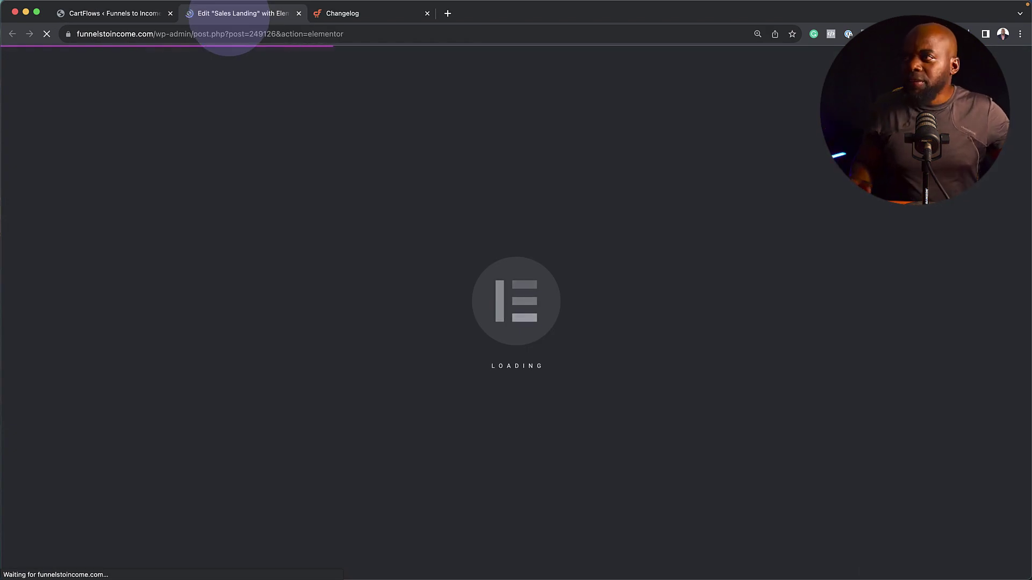
left_click(134, 13)
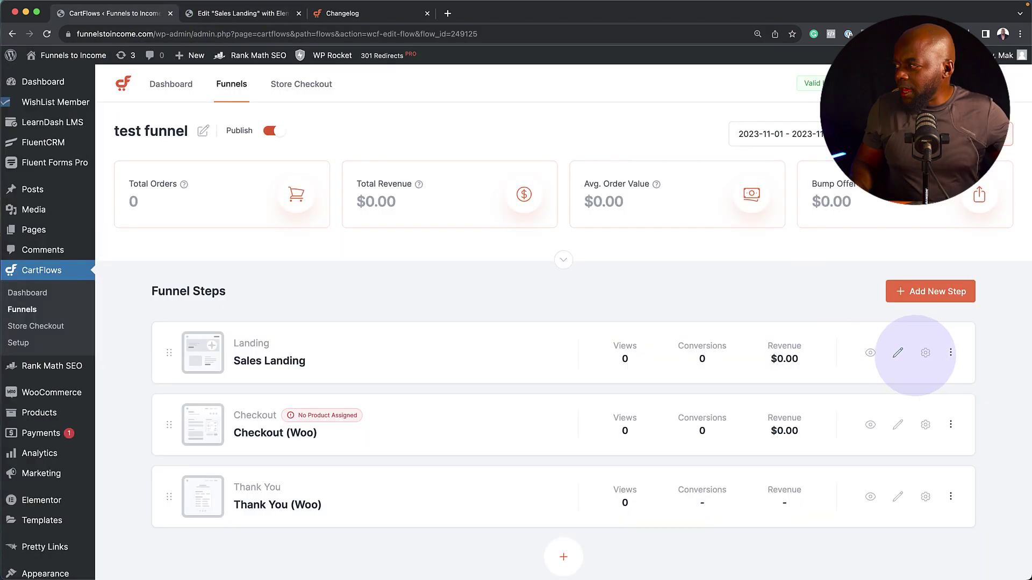
left_click(924, 353)
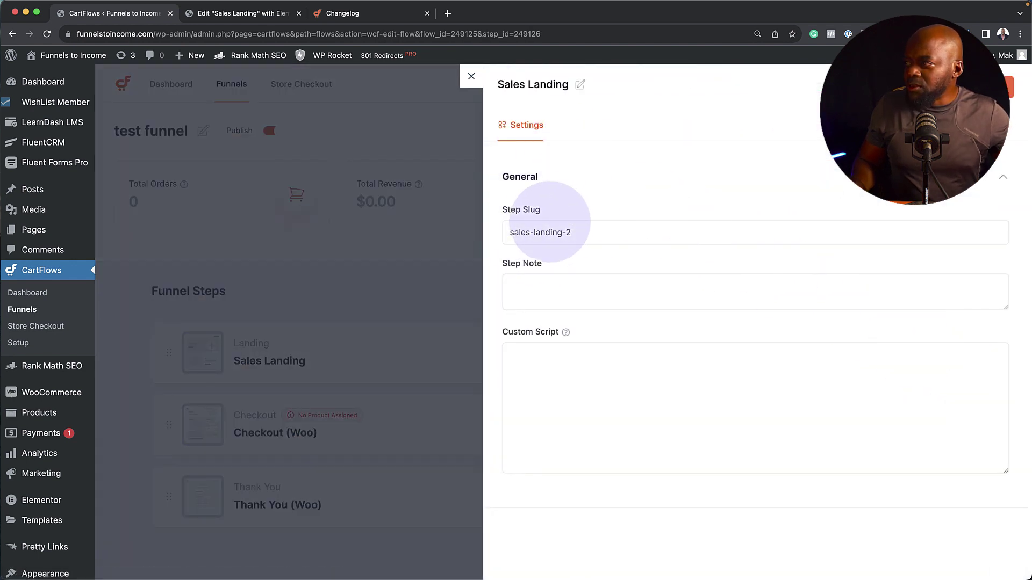
left_click(428, 243)
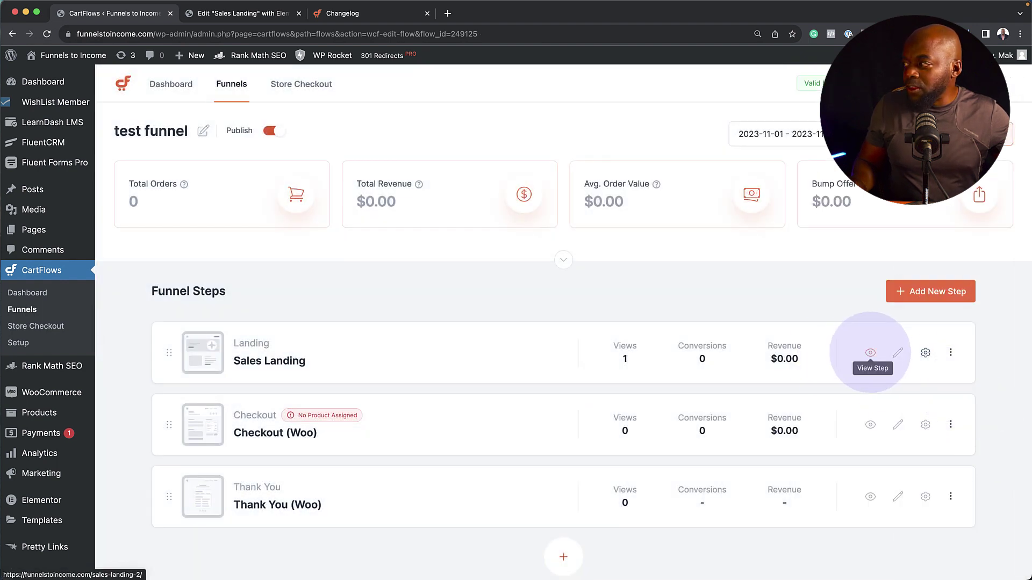
left_click(950, 352)
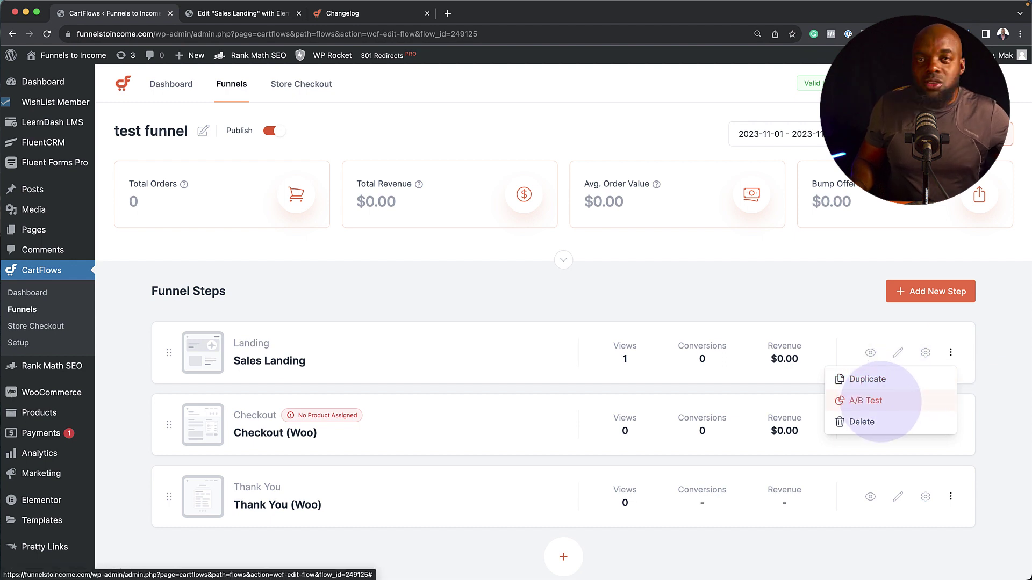
left_click(647, 298)
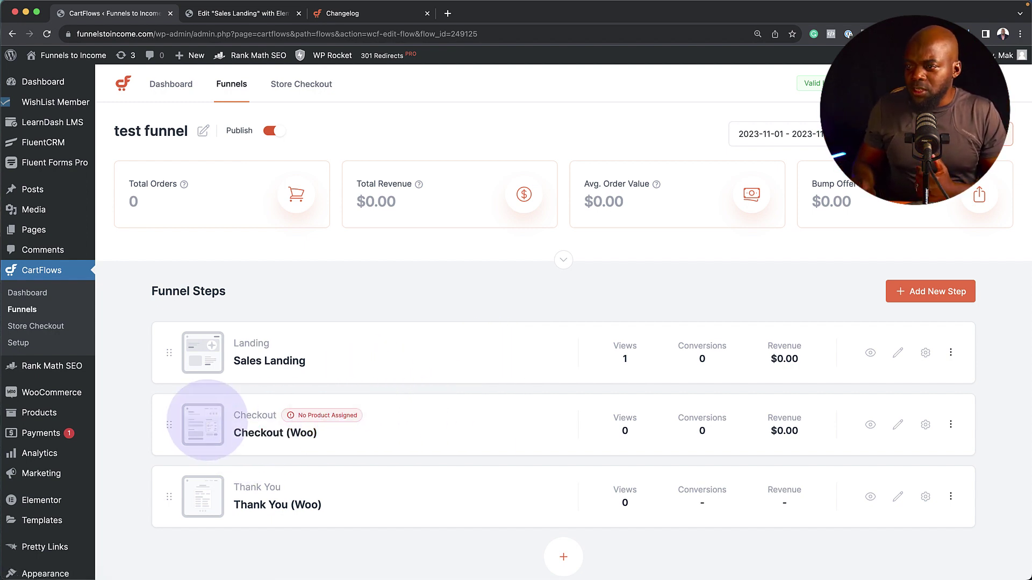
mouse_move(176, 426)
left_mouse_down()
mouse_move(184, 345)
mouse_move(172, 345)
mouse_move(175, 414)
left_mouse_up()
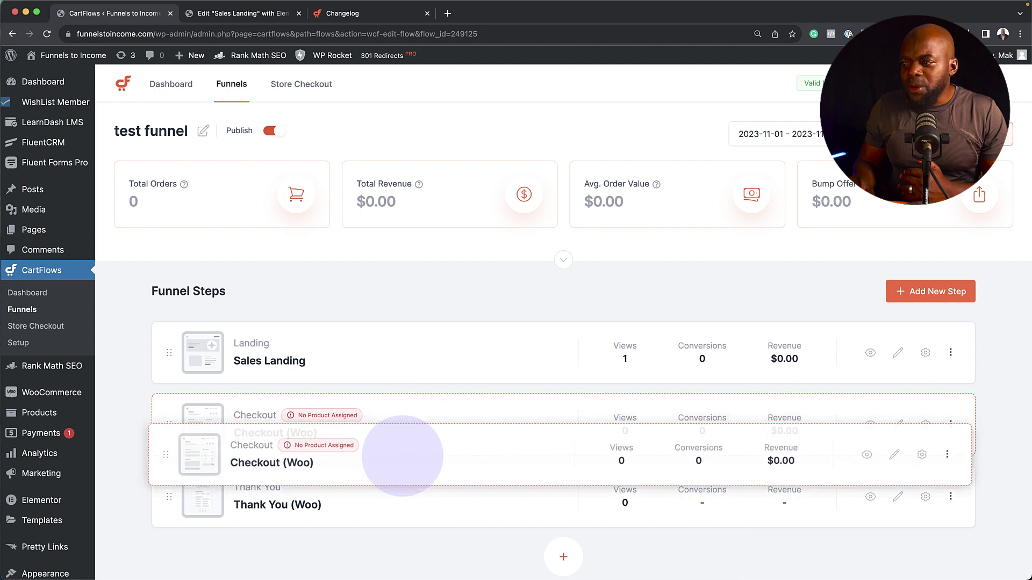
left_click_drag(402, 456, 381, 420)
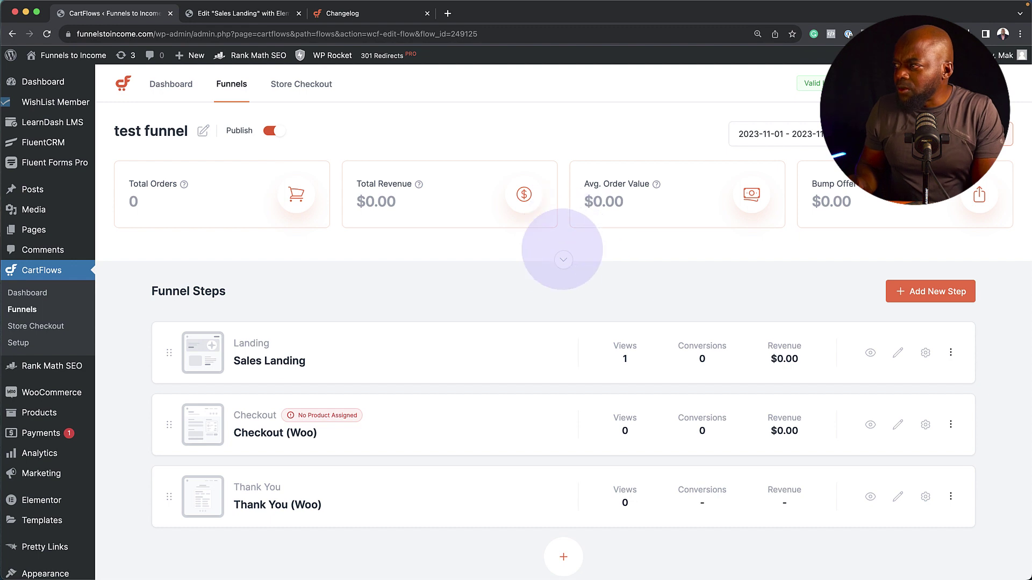
left_click(563, 259)
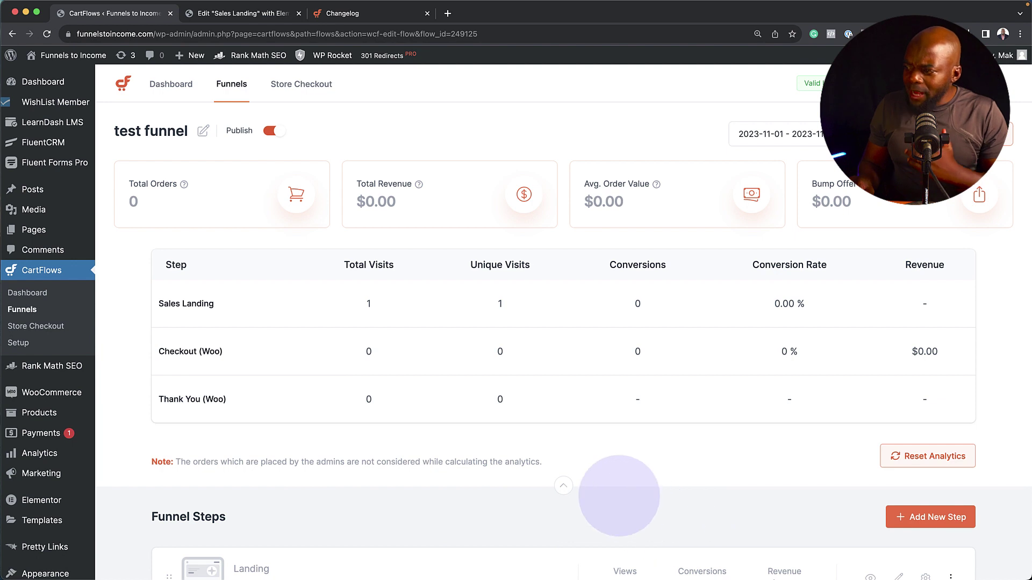
left_click(563, 486)
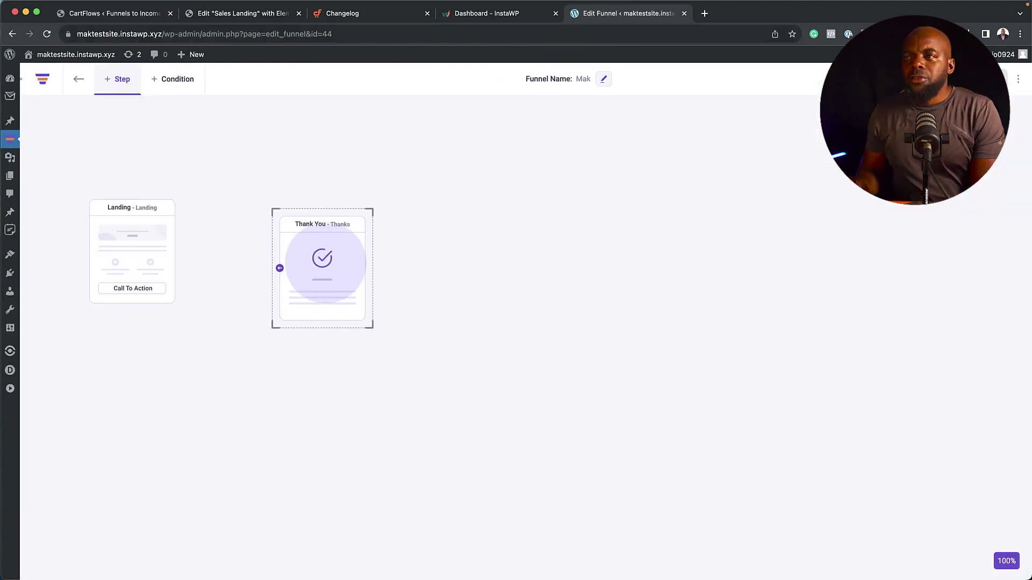
Connect Landing to the Thank You step, reposition Thank You, and bring up the step templates.
mouse_move(323, 260)
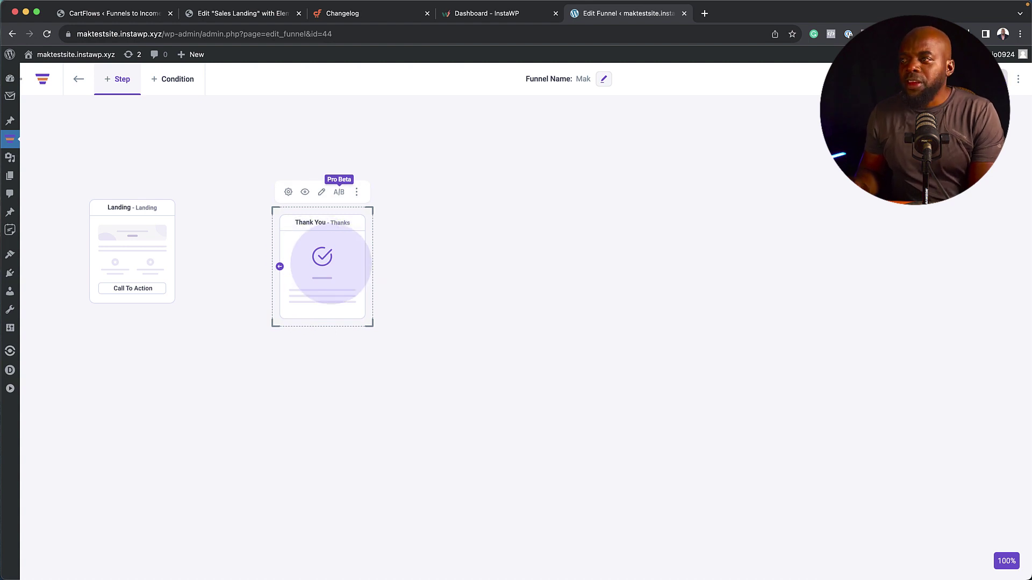
left_click_drag(331, 264, 307, 244)
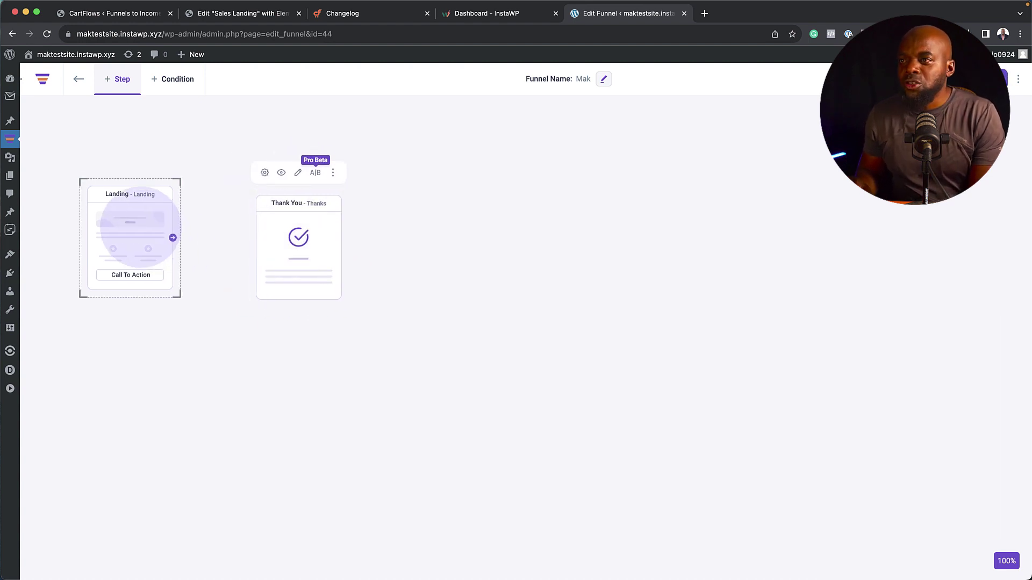
mouse_move(137, 228)
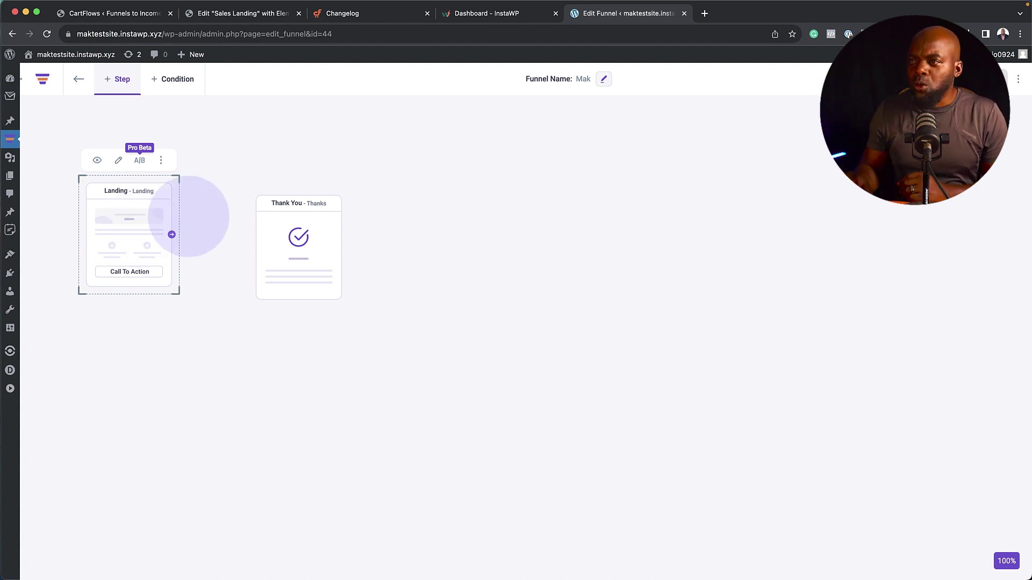
left_click(339, 255)
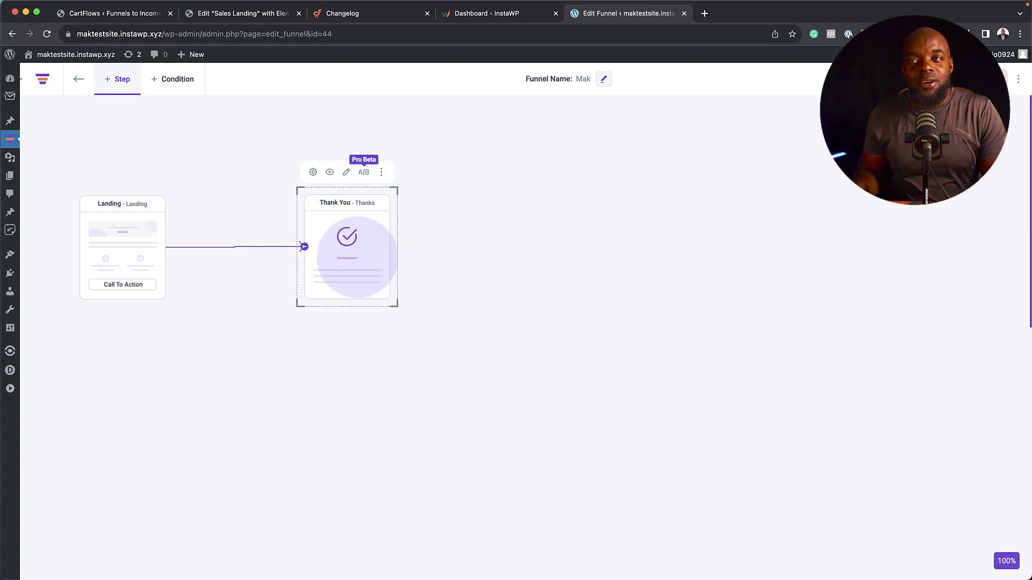
left_click_drag(349, 256, 380, 334)
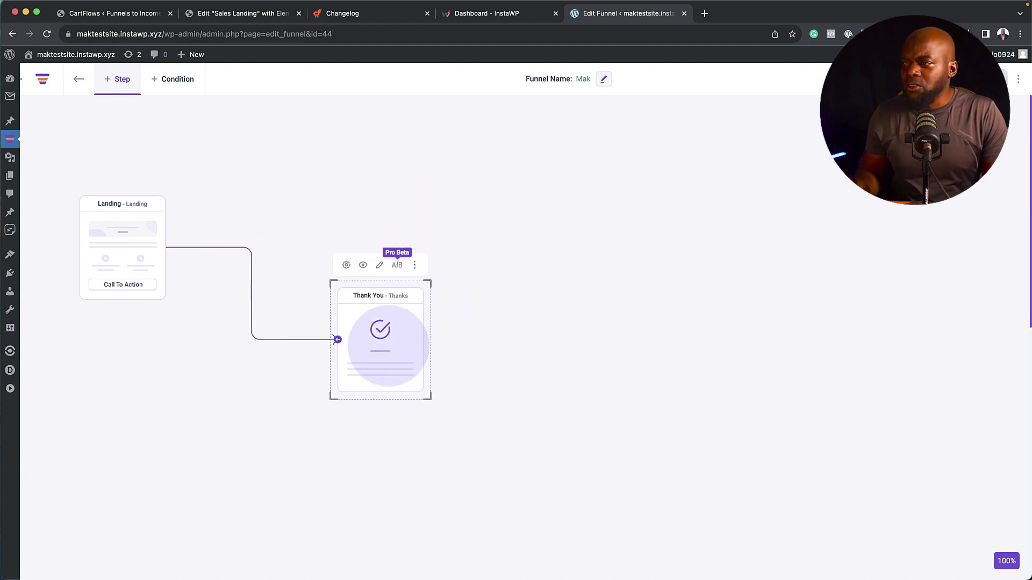
left_click(119, 79)
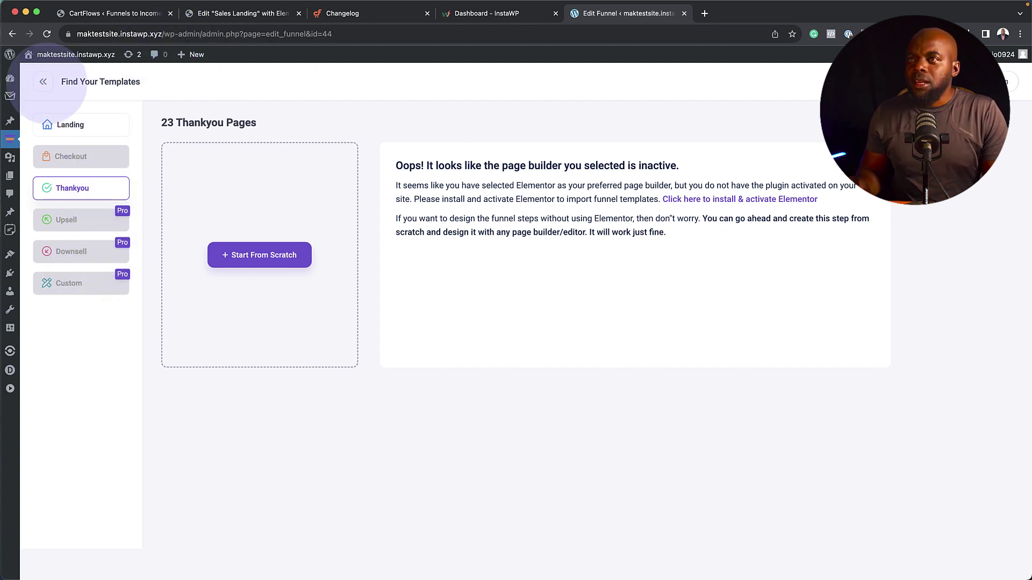
Back on the canvas, check the Landing step's name and slug settings, then nudge it right and down.
left_click(43, 81)
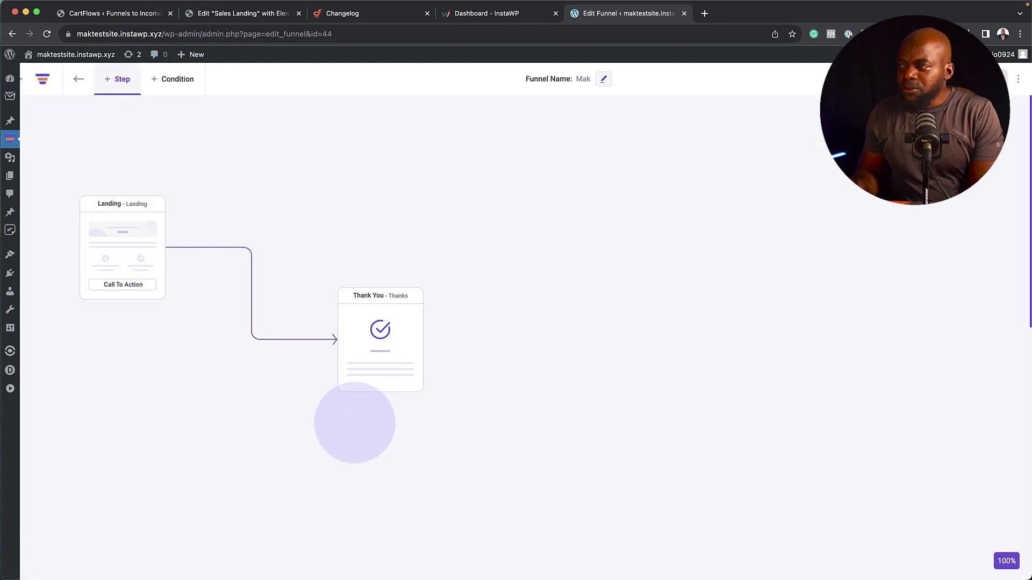
left_click(133, 231)
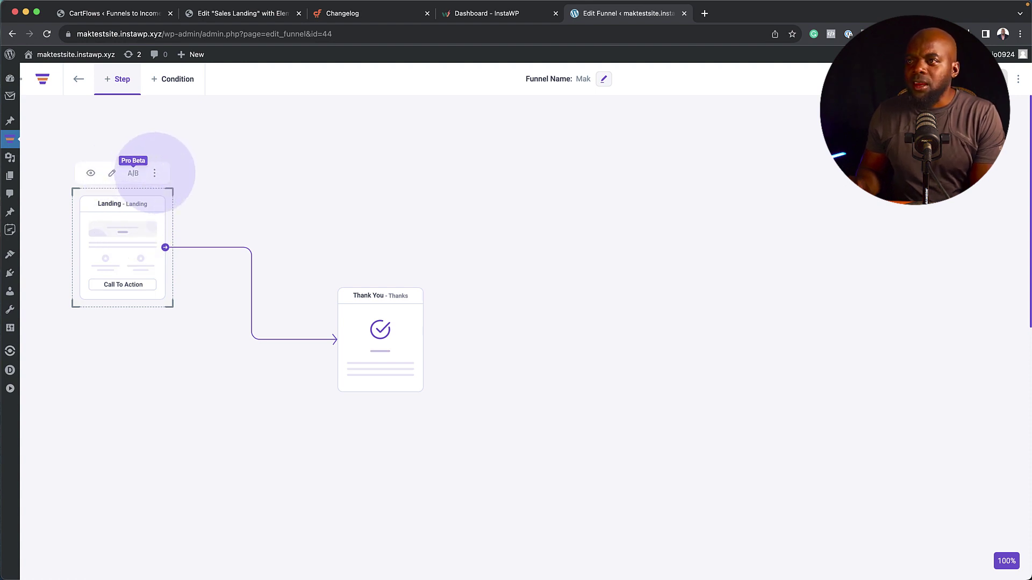
left_click(155, 173)
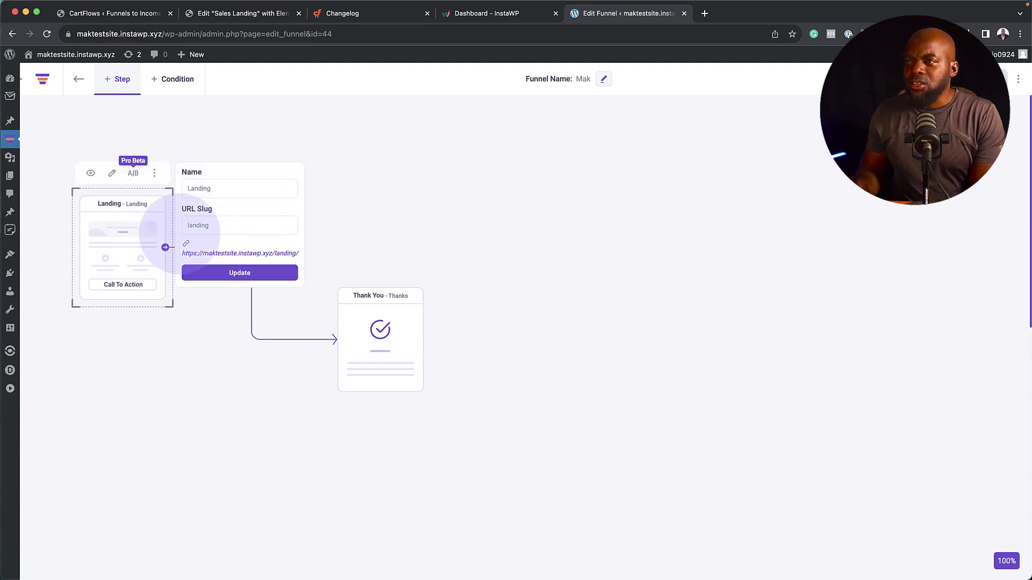
left_click(382, 162)
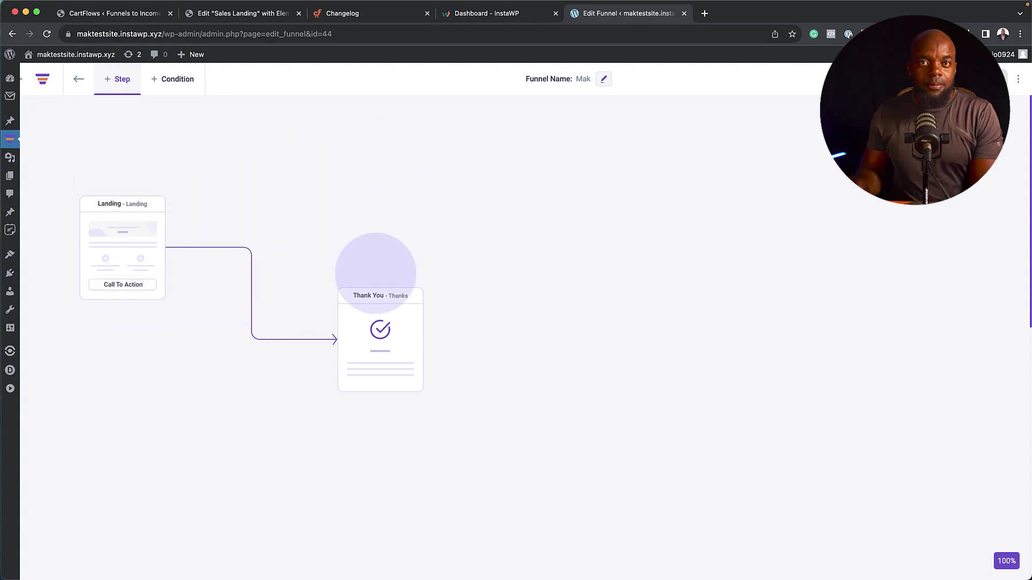
left_click_drag(109, 236, 127, 267)
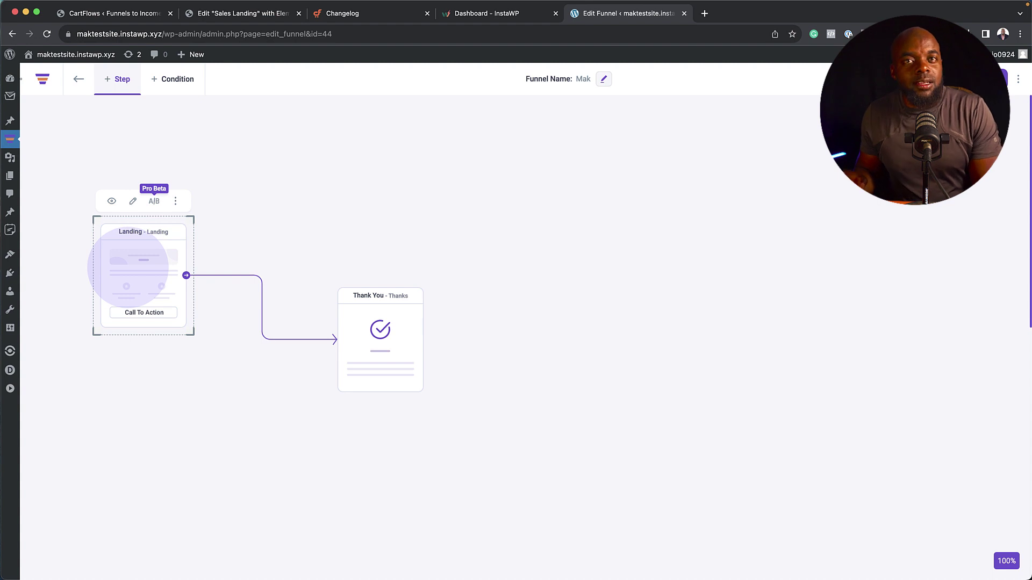